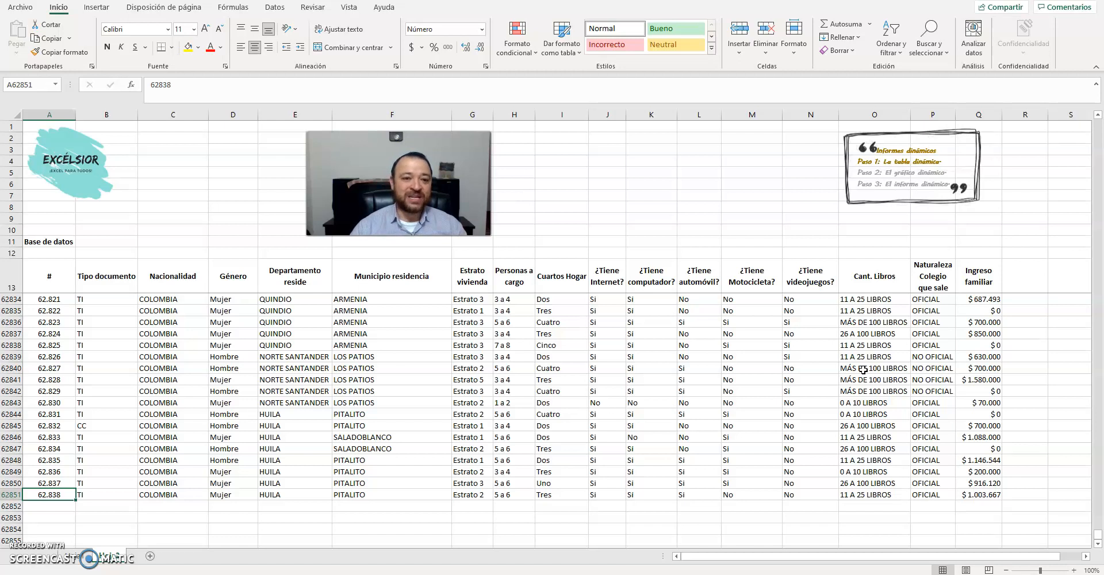
Step: Go back up to the database's header row and review each column header from # to Ingreso familiar
key("Up")
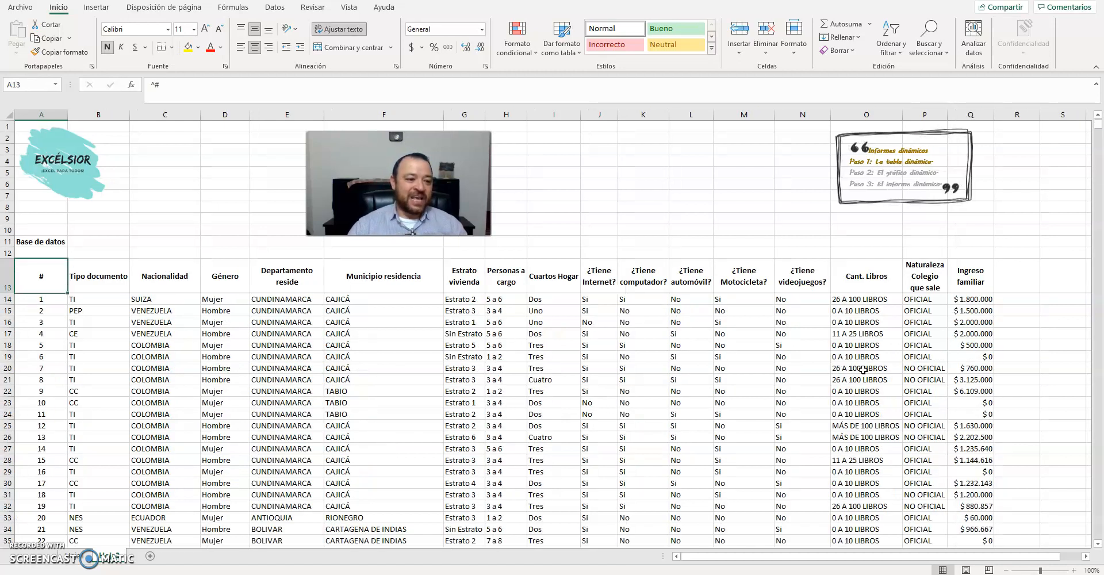
key("Right")
key("Right")
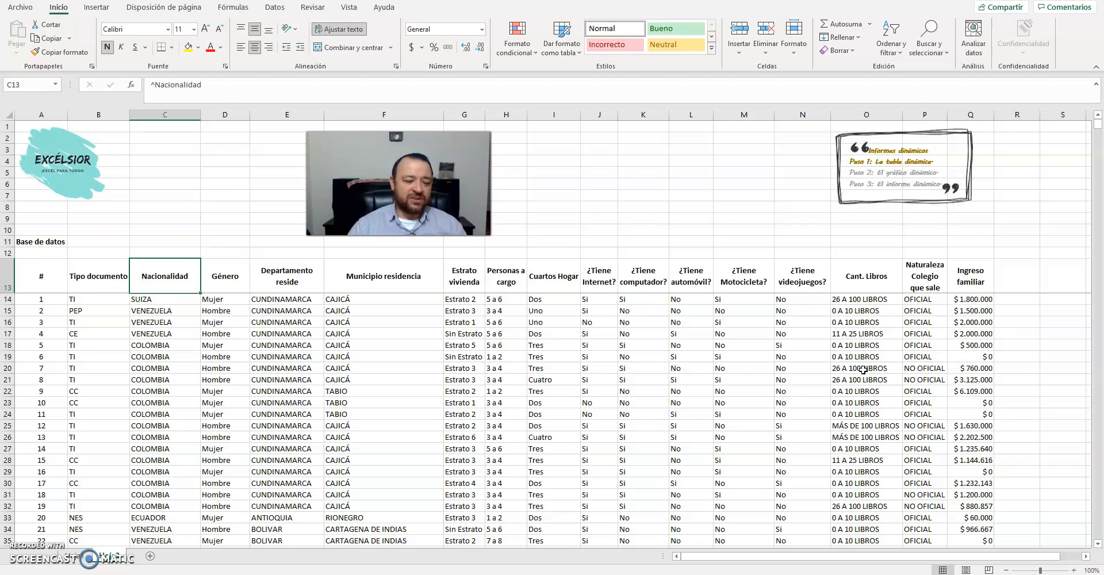
key("Left")
key("Right")
key("Left")
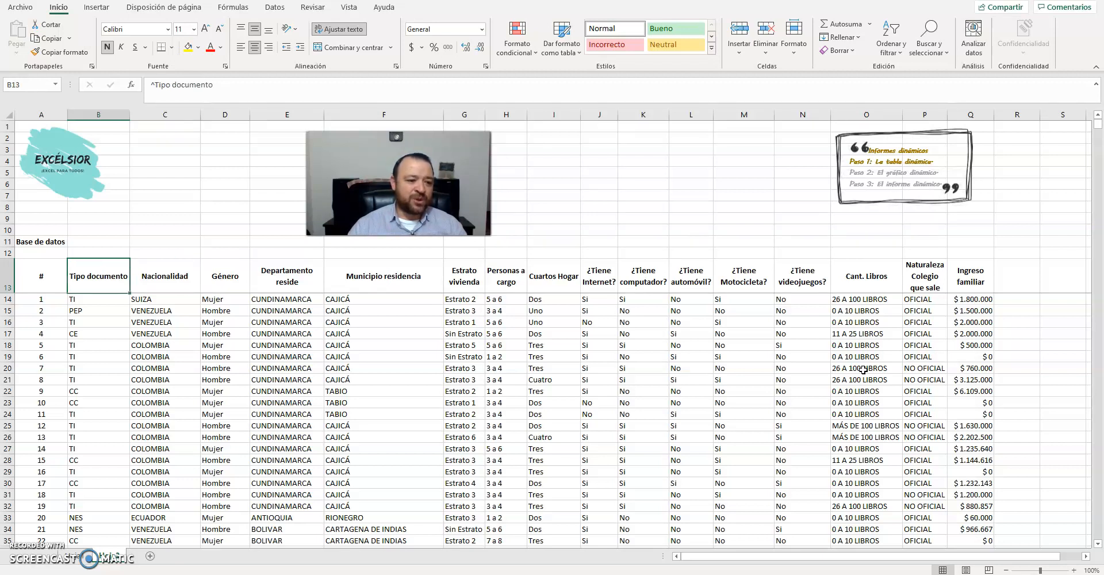
key("Right")
key("Right")
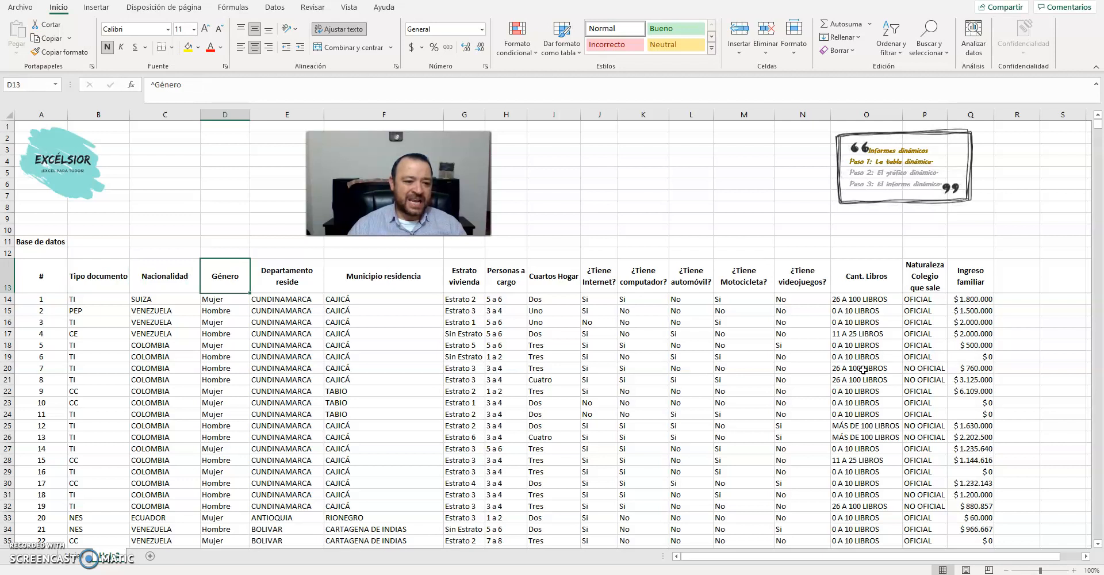
key("Right")
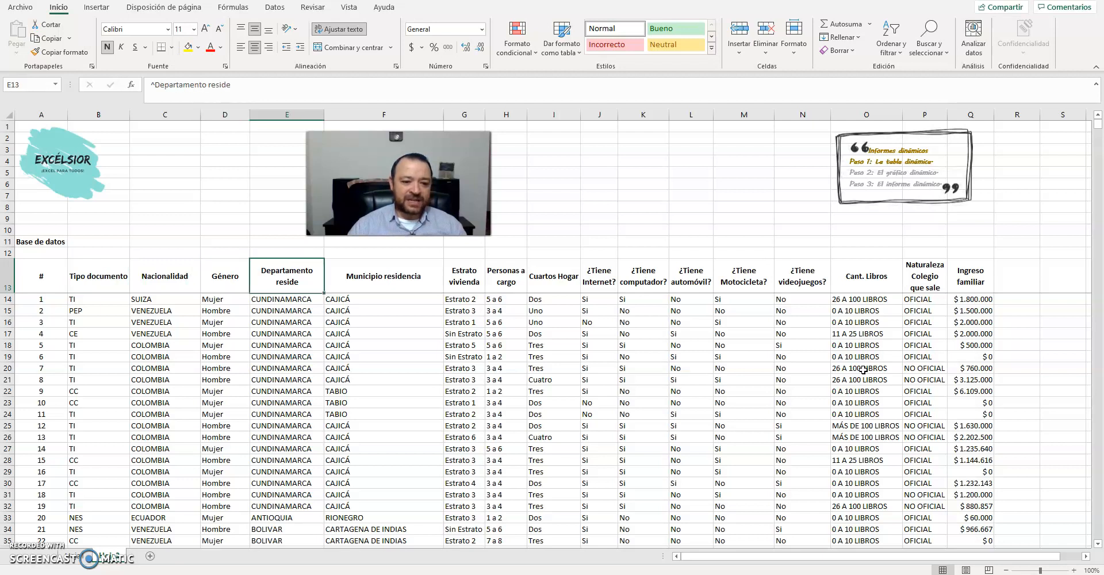
key("Right")
key("Right")
key("Right")
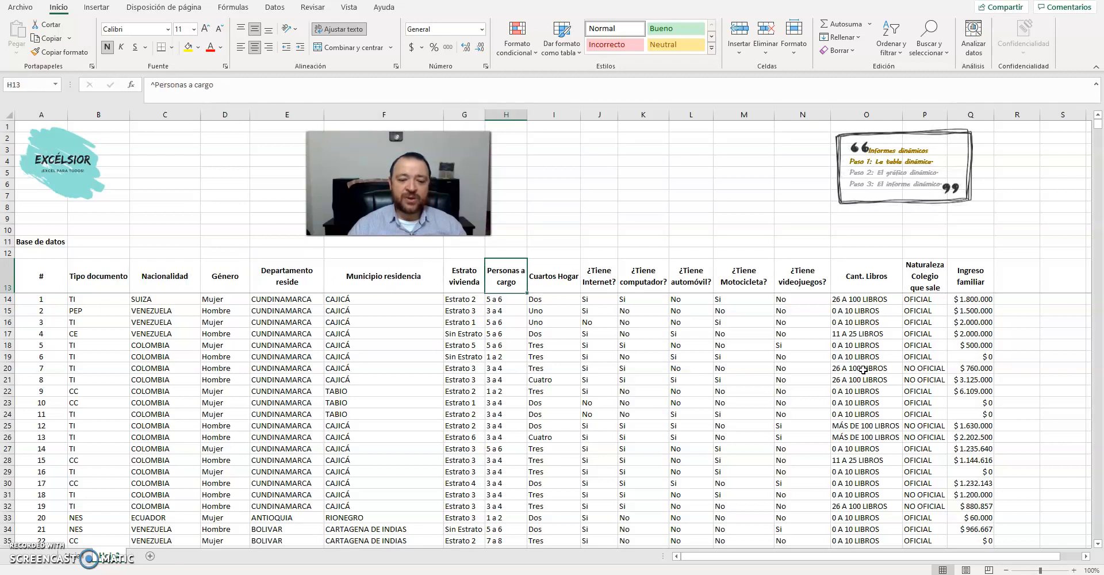
key("Right")
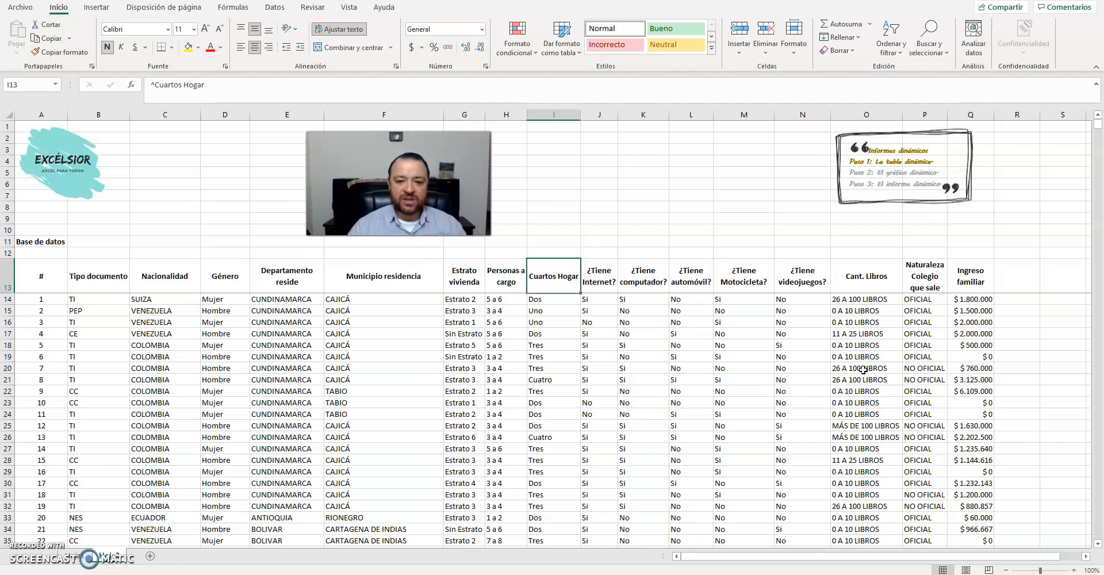
key("Right")
key("Right")
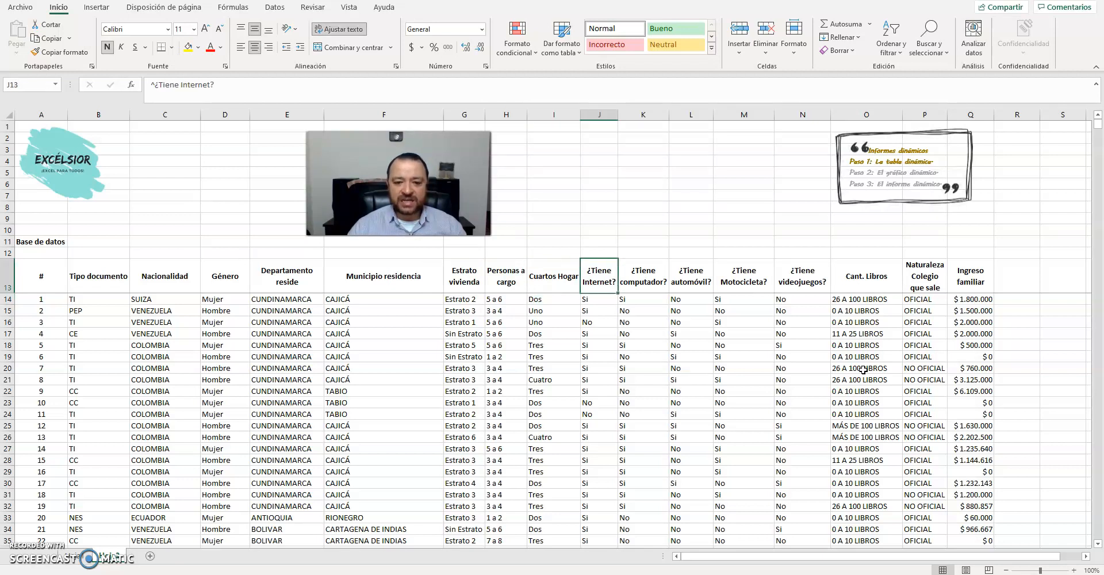
key("Right")
key("Right")
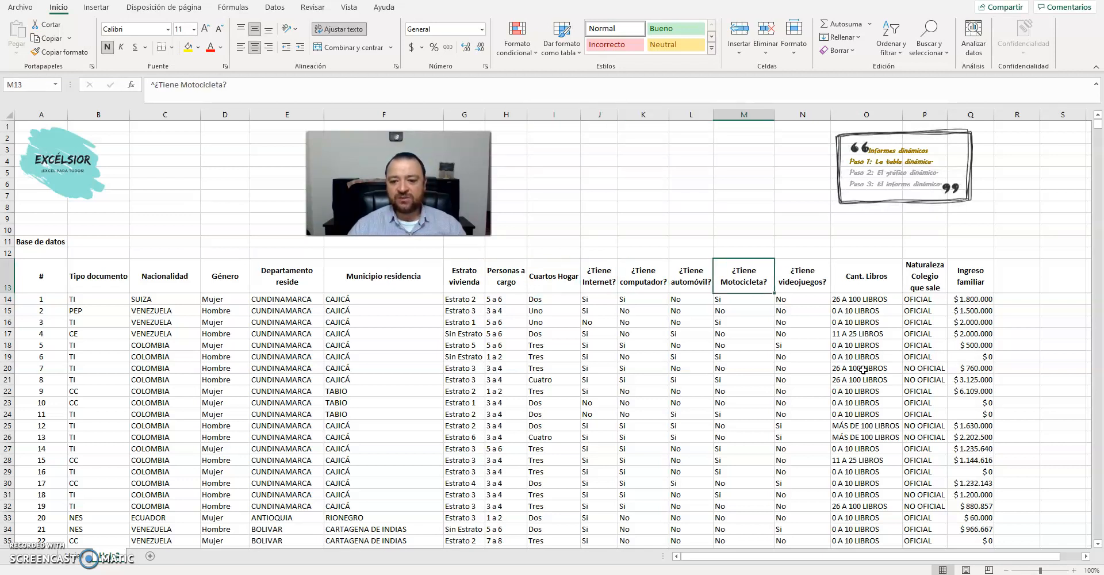
key("Right")
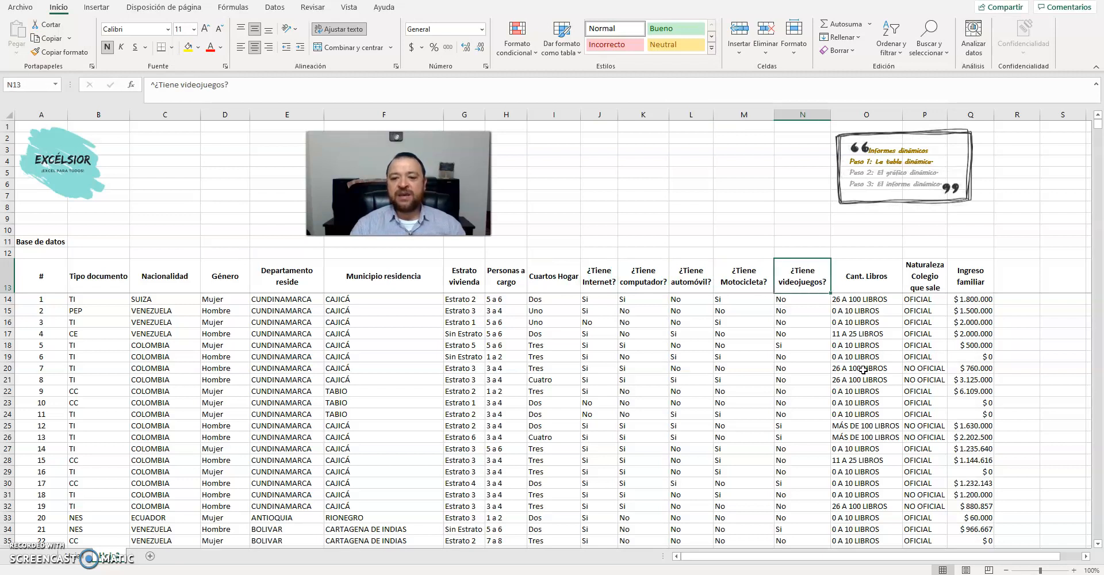
key("Right")
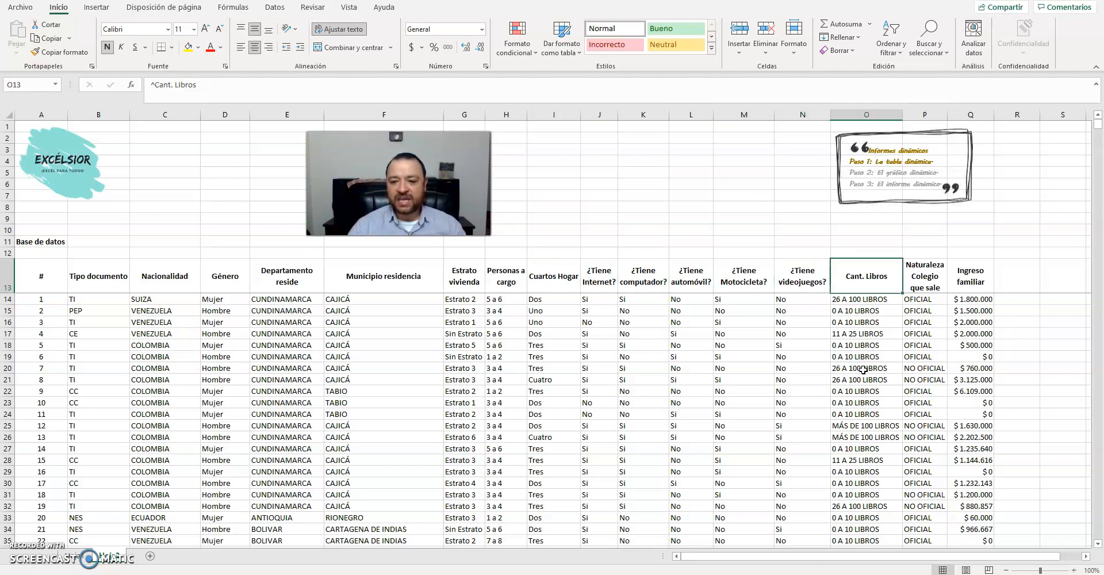
key("Right")
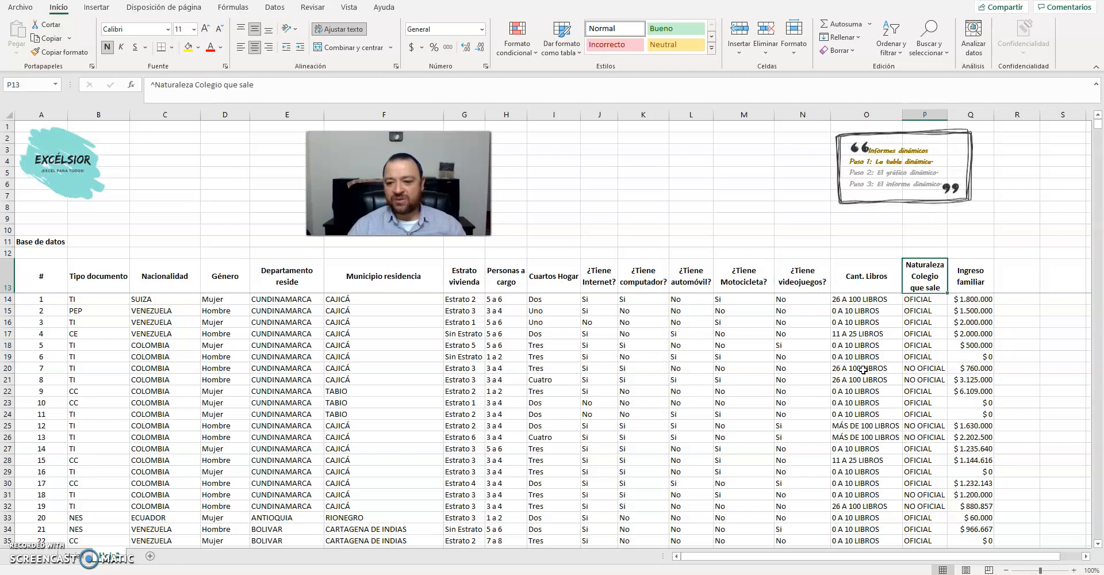
key("Right")
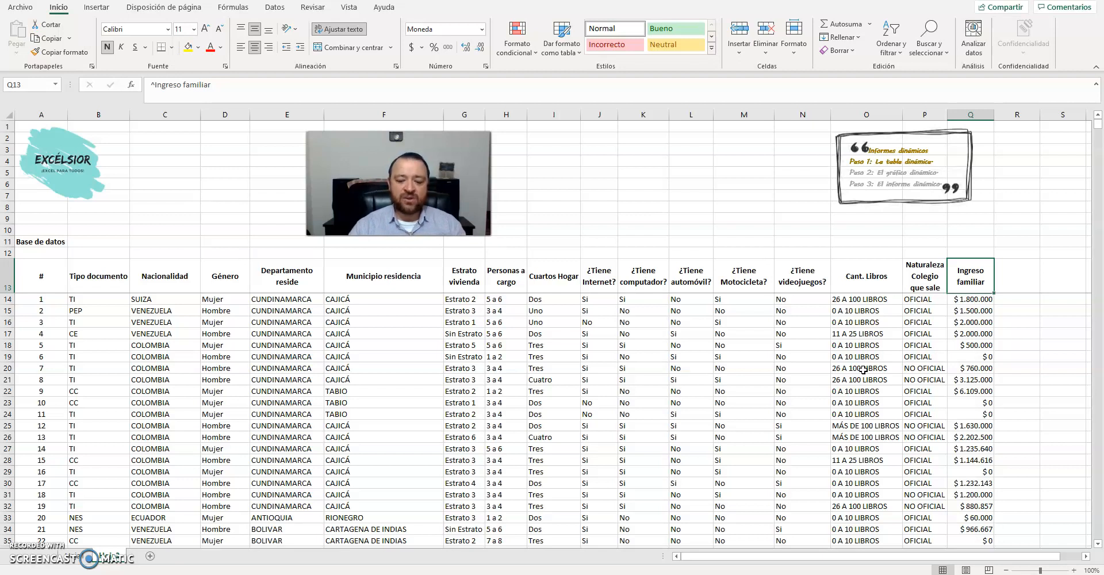
Step: Check back and forth along row 13 that every column of the database has its own header
key("Left")
key("Left")
key("Left")
key("Left")
key("Left")
key("Left")
key("Left")
key("Left")
key("Left")
key("Left")
key("Left")
key("Left")
key("Left")
key("Left")
key("Left")
key("Left")
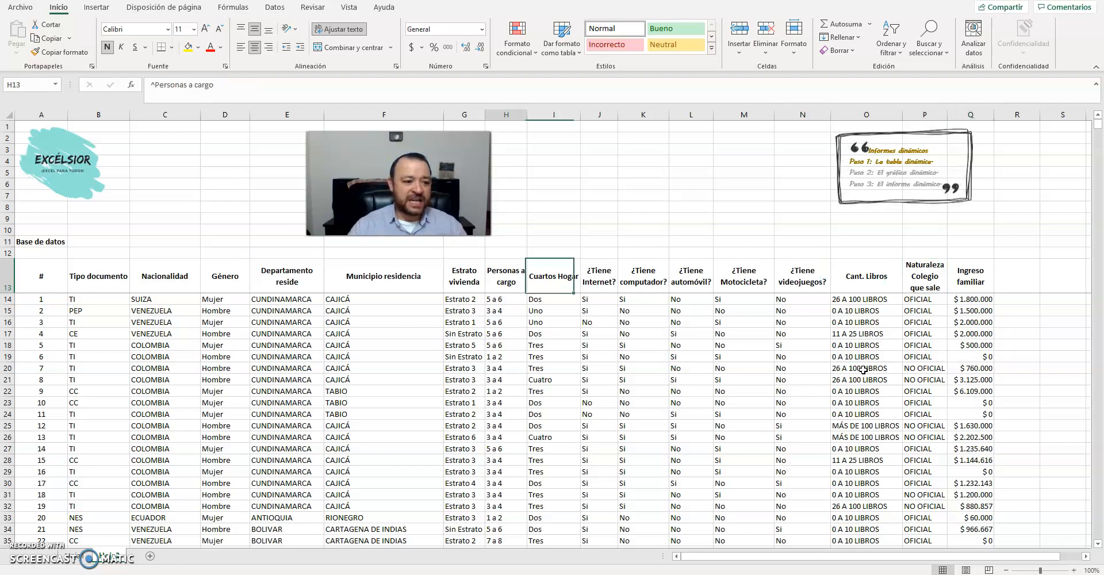
key("Right")
key("Right")
key("Right")
key("Right")
key("Right")
key("Right")
key("Right")
key("Right")
key("Right")
key("Right")
key("Left")
key("Left")
key("Left")
key("Left")
key("Left")
key("Left")
key("Left")
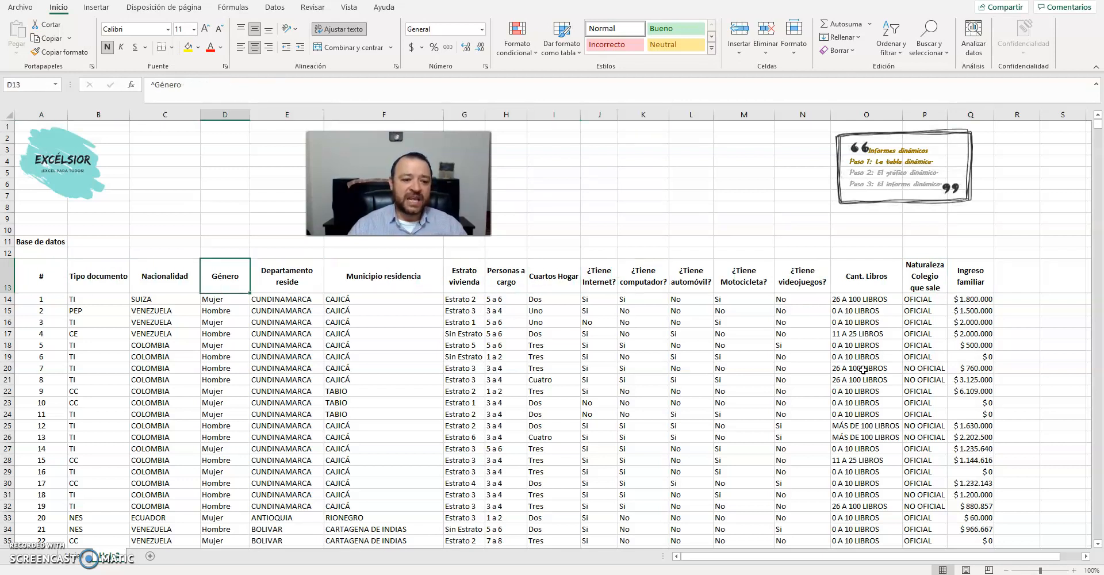
key("Right")
key("Right")
key("Right")
key("Right")
key("Right")
key("Right")
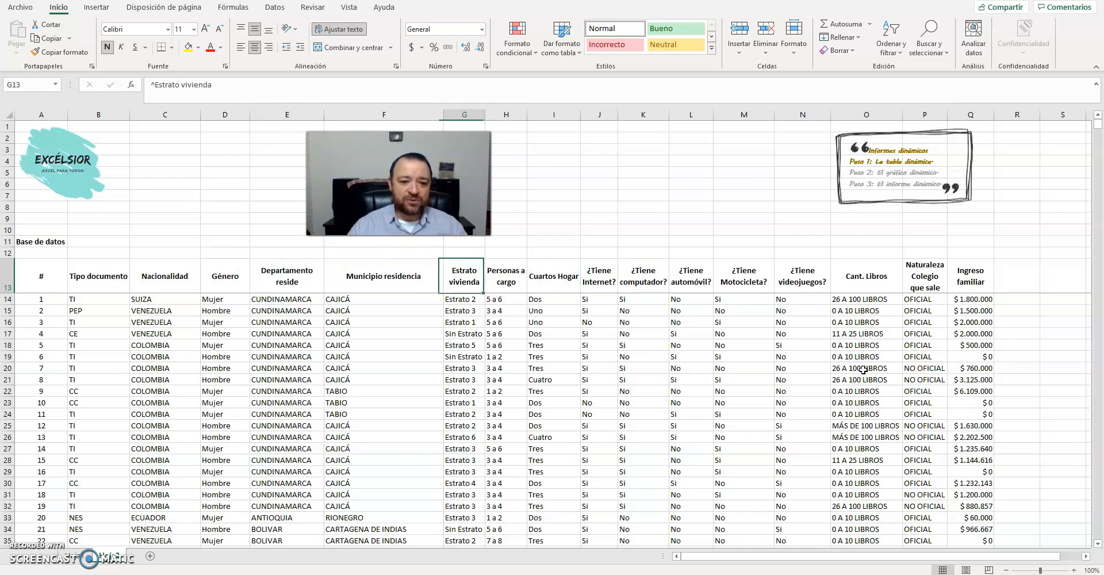
key("Right")
key("Right")
key("Right")
key("Right")
key("Right")
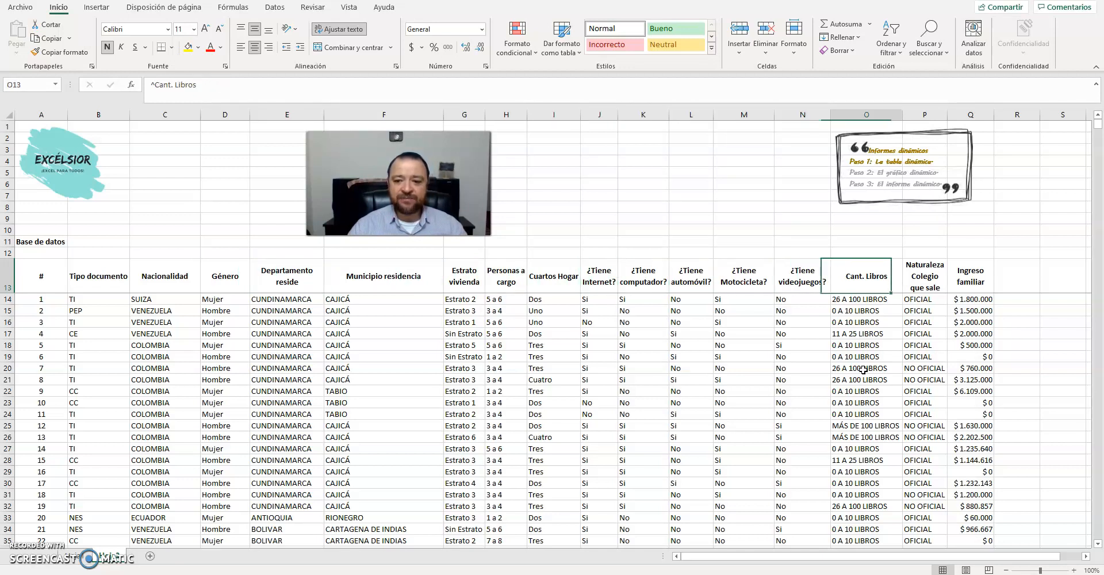
key("Left")
key("Left")
key("Left")
key("Left")
key("Left")
key("Left")
key("Left")
key("Left")
key("Left")
key("Left")
key("Left")
key("Left")
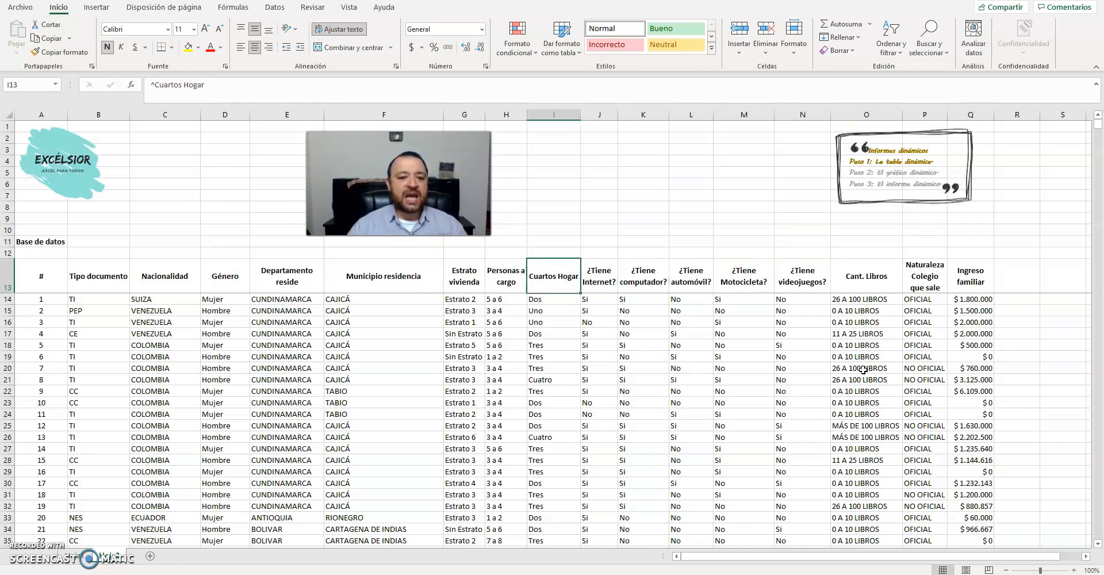
key("Left")
key("Left")
key("Right")
key("Right")
key("Right")
key("Left")
key("Right")
key("Right")
key("Right")
key("Right")
key("Right")
key("Right")
key("Right")
key("Right")
key("Right")
key("Right")
key("Right")
key("Right")
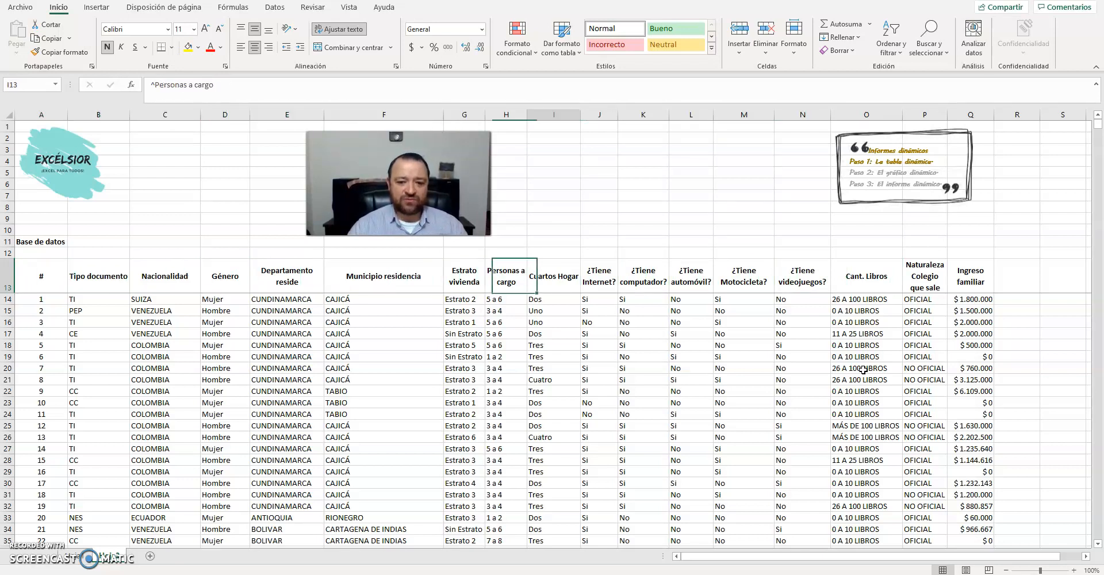
key("Left")
key("Left")
key("Left")
key("Left")
key("Left")
key("Left")
key("Left")
key("Left")
key("Left")
key("Left")
key("Left")
key("Left")
key("Left")
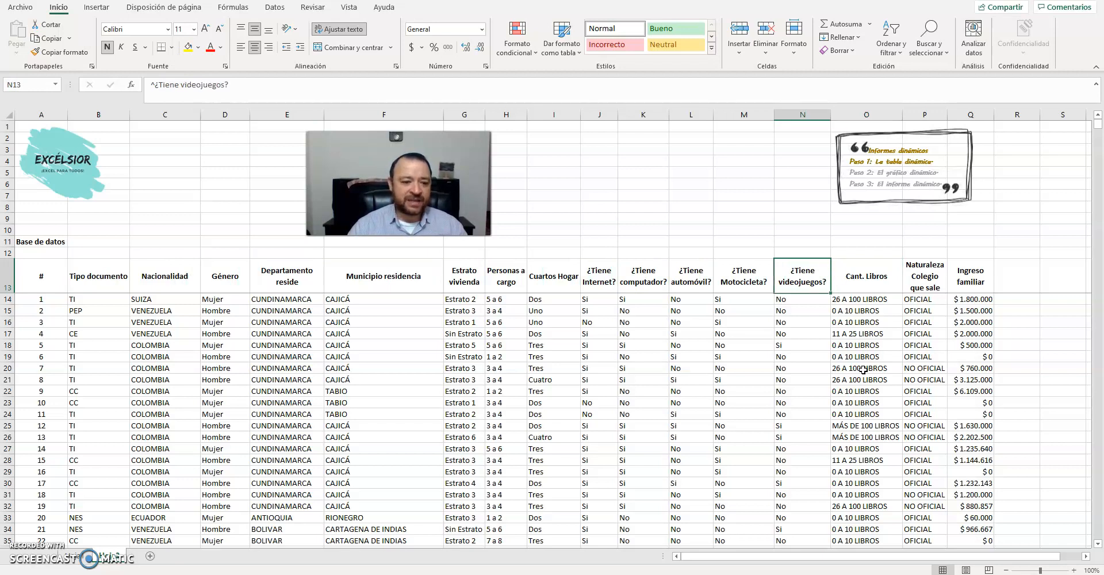
Step: Clear the Nacionalidad header in cell C13 and compare the blank cell with its neighbouring headers
key("Right")
key("Delete")
key("Down")
key("Right")
key("Right")
key("Up")
key("Left")
key("Left")
key("Left")
key("Left")
key("Right")
key("Right")
key("Right")
key("Right")
key("Right")
key("Left")
key("Left")
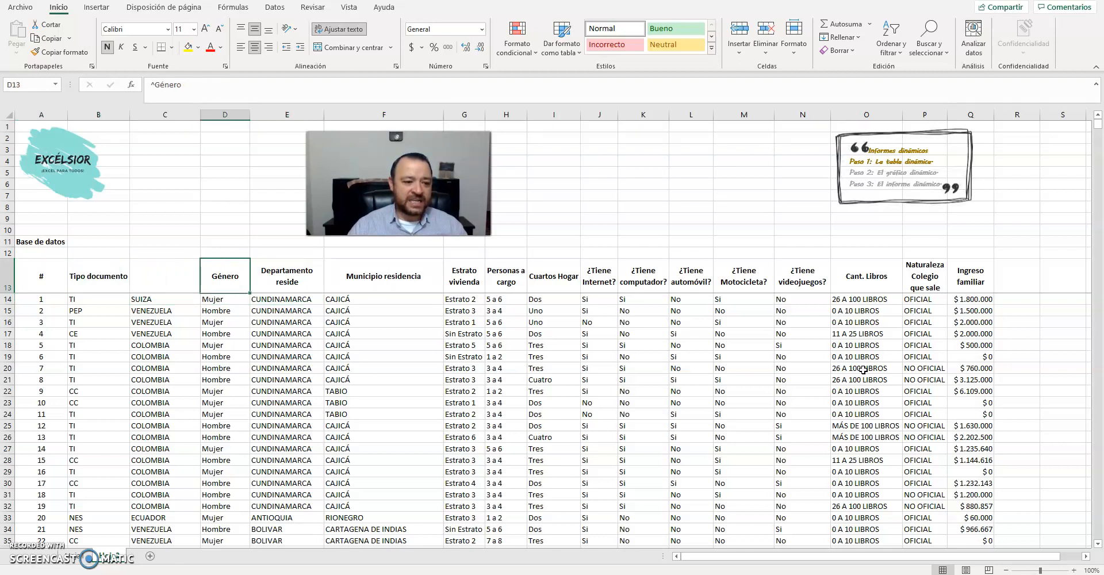
Step: Undo the clearing of the Nacionalidad header in cell C13
key("Left")
key("Down")
key("Up")
key("Right")
key("Left")
key("Left")
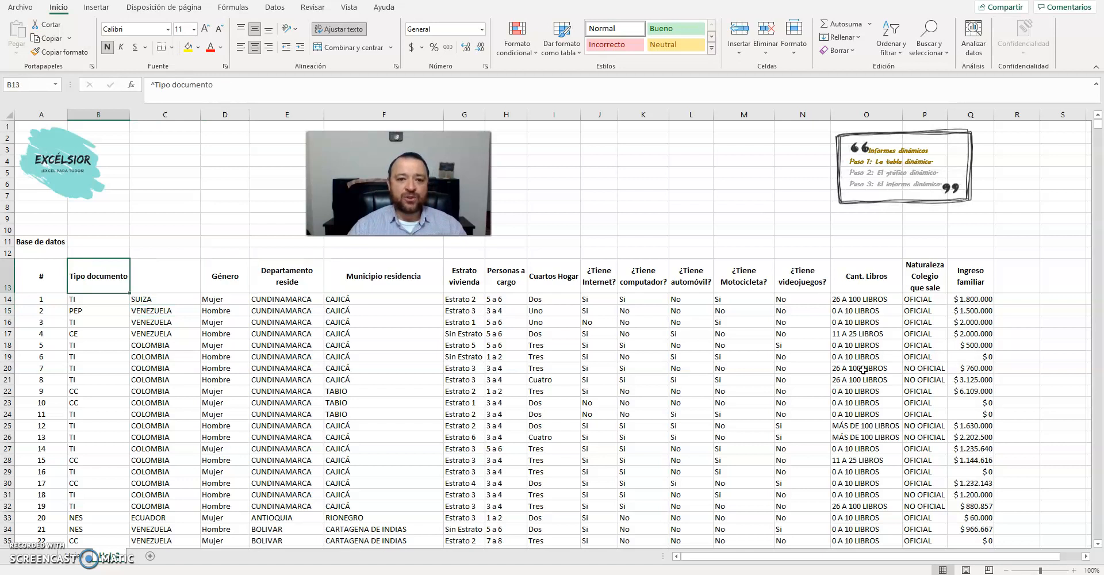
key("Right")
key("ctrl+z")
Step: Recheck the complete header row from the first column through Ingreso familiar in cell Q13
key("Left")
key("Left")
key("Right")
key("Right")
key("Right")
key("Right")
key("Right")
key("Right")
key("Right")
key("Right")
key("Right")
key("Right")
key("Right")
key("Right")
key("Right")
key("Right")
key("Right")
key("Right")
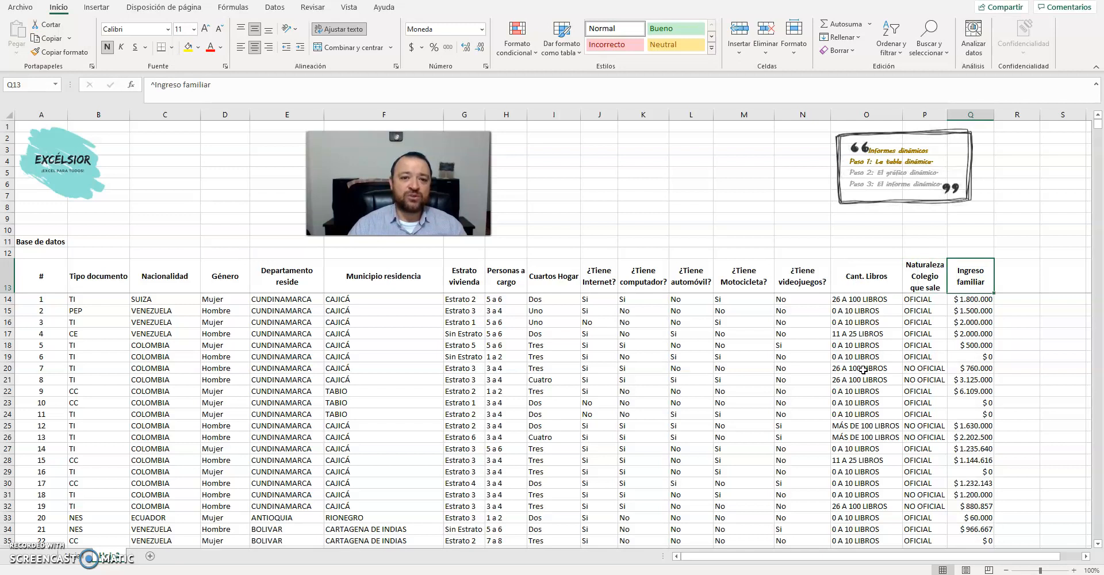
Step: Select the header row from Ingreso familiar in Q13 back to the # column in A13 to review all headers together
key("shift+Left")
key("shift+Left")
key("shift+Left")
key("shift+Left")
key("shift+Left")
key("shift+Left")
key("shift+Left")
key("shift+Left")
key("shift+Left")
key("shift+Left")
key("shift+Left")
key("shift+Left")
key("shift+Left")
key("shift+Left")
key("shift+Left")
key("shift+Left")
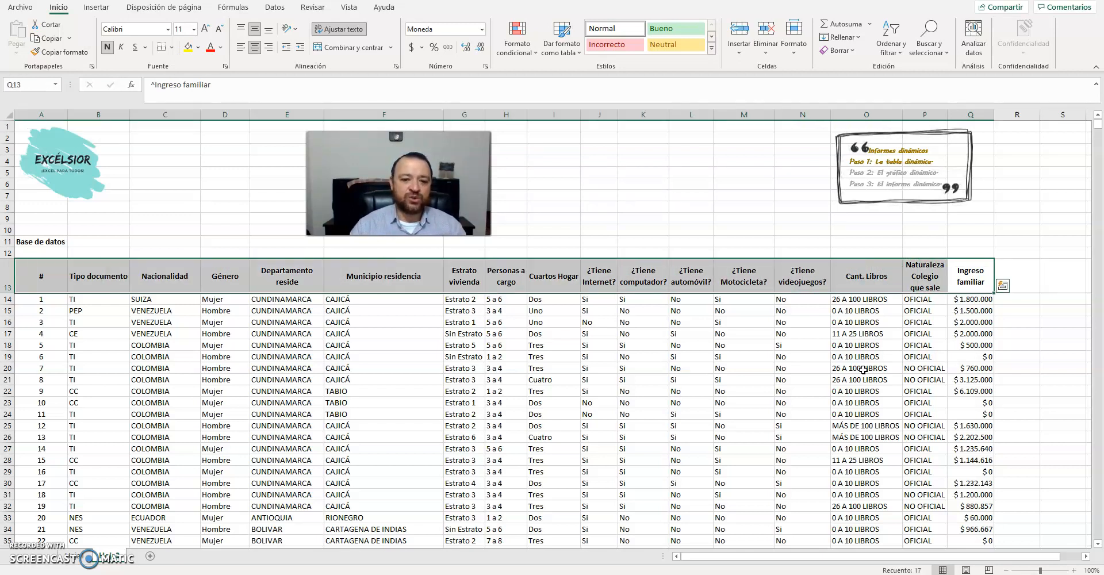
key("Home")
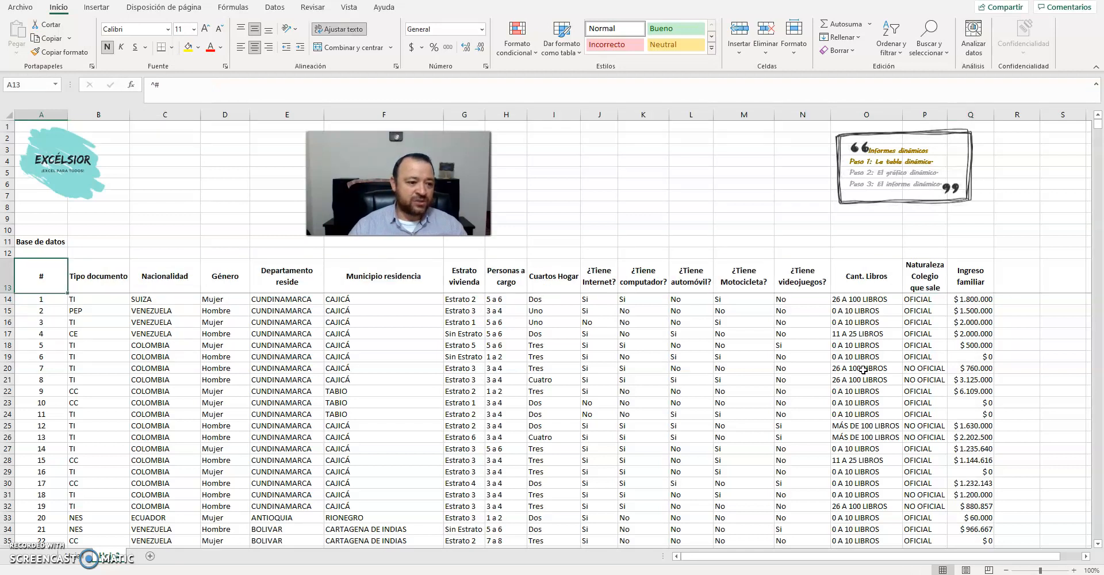
Step: Examine the first records below the headers and go to the last records of the database in the # column
key("Down")
key("Down")
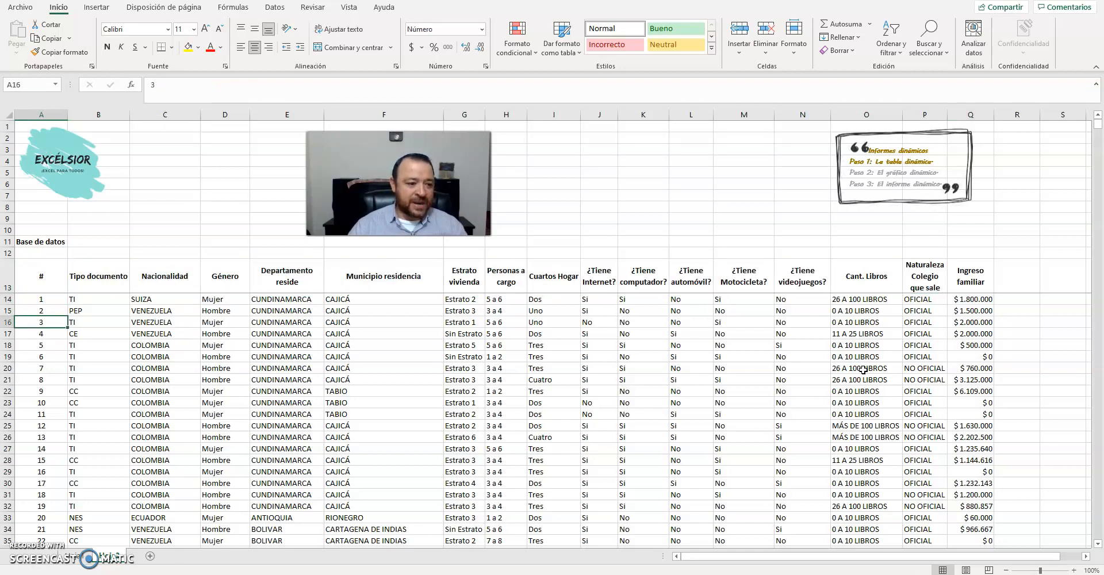
key("Right")
key("End")
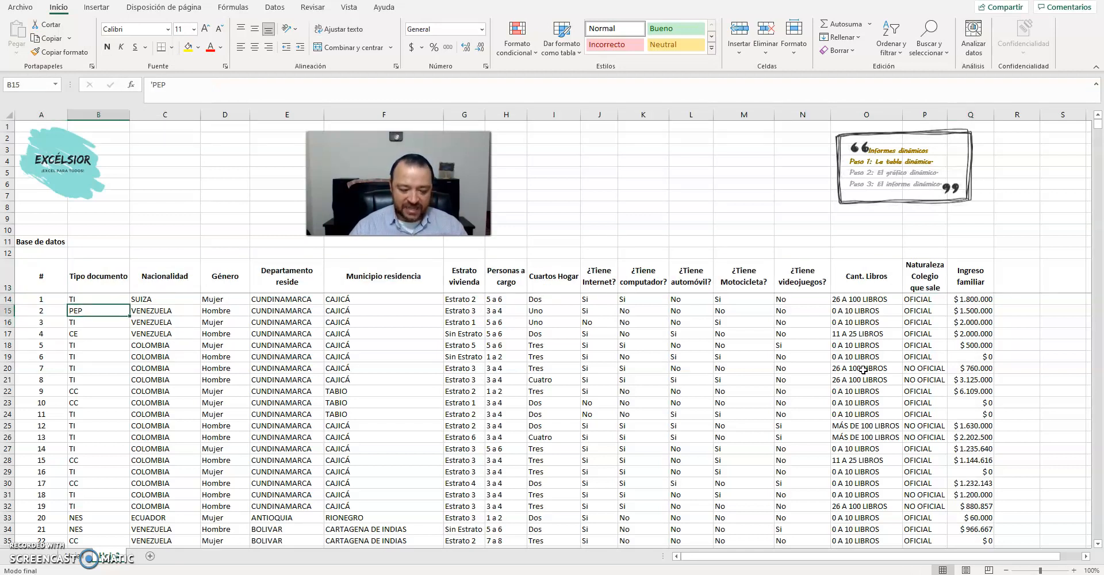
key("Down")
key("Left")
key("Up")
key("Up")
key("Up")
key("Up")
key("Up")
key("Up")
key("Up")
key("Up")
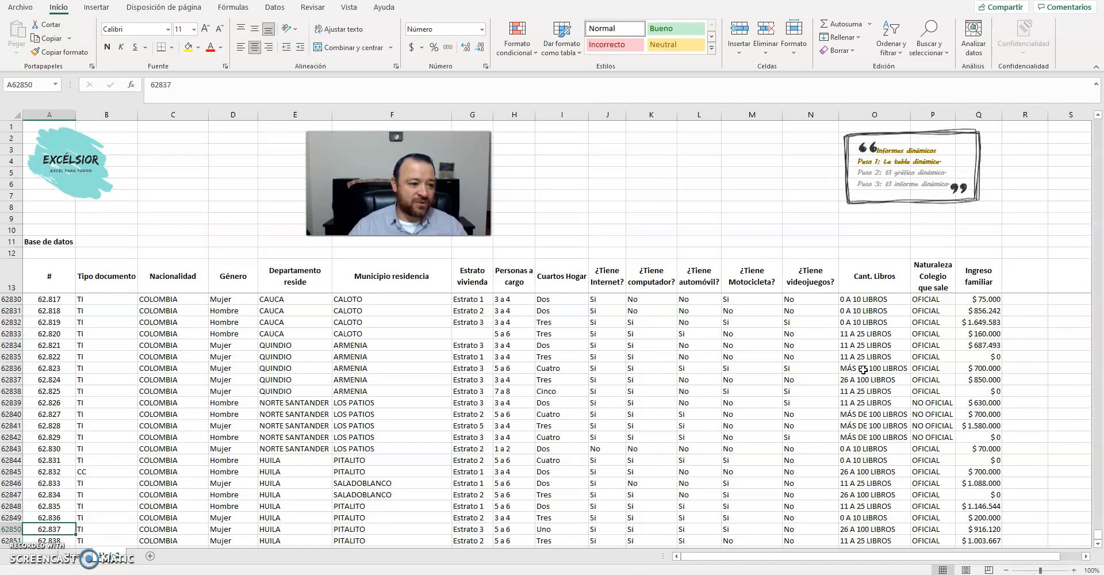
Step: Select the database by hand from its last Ingreso familiar value in Q62851 back to header A13, and release the selection
left_click(43, 279)
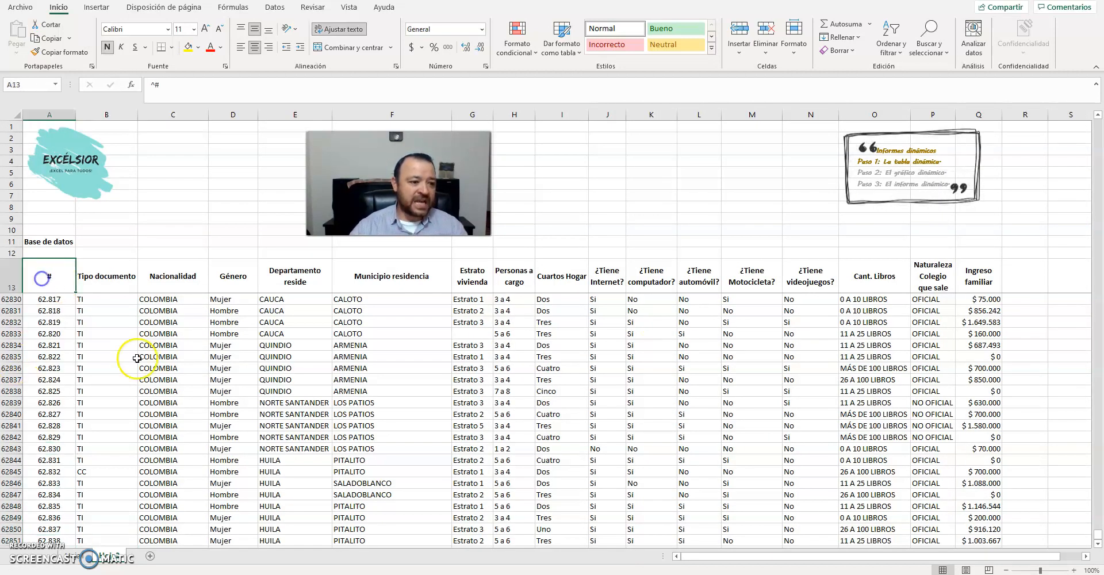
scroll(1080, 507, "down", 2)
left_click(981, 472)
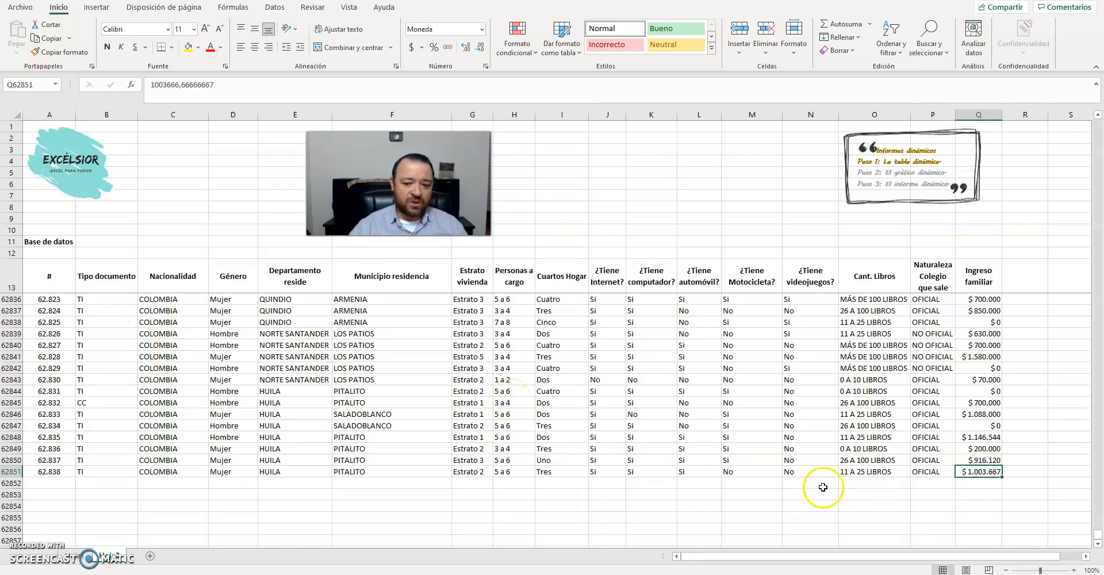
left_click(50, 279, "shift")
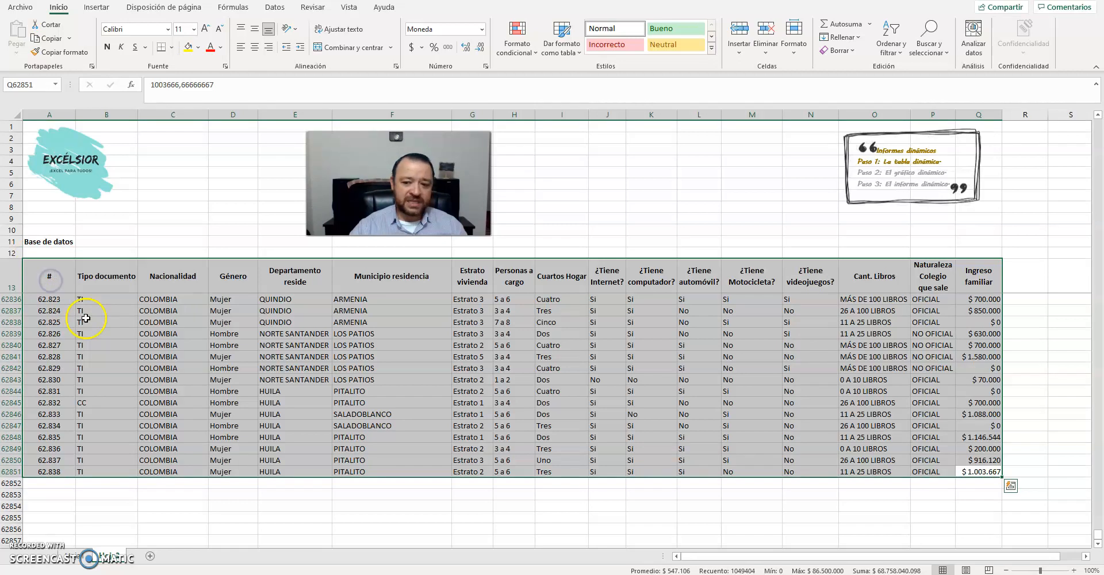
left_click(58, 345)
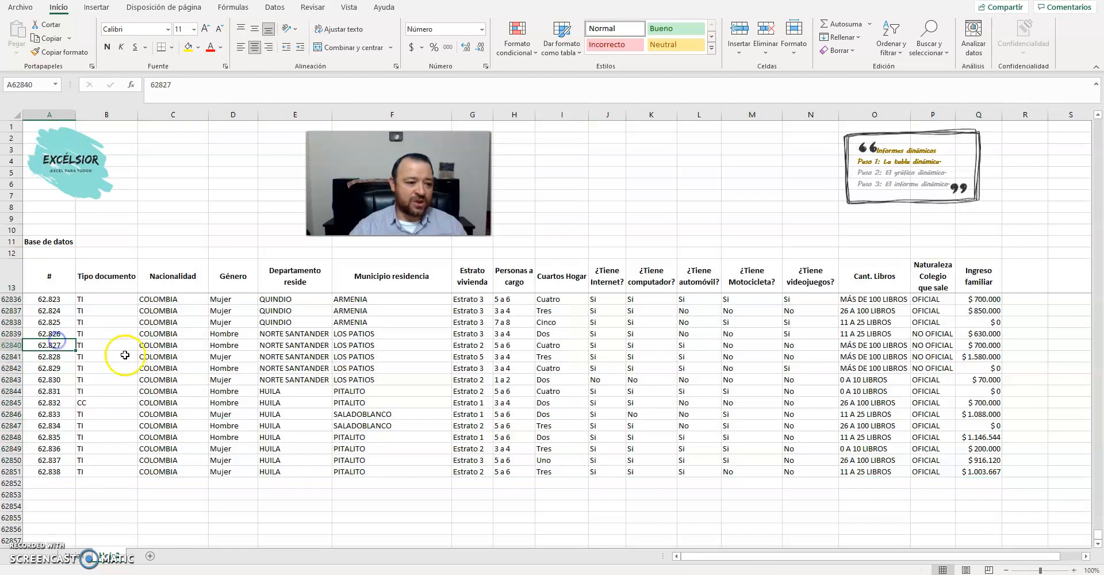
Step: Select the entire database starting from a Género cell and begin a pivot table from range Hoja2!$A$13:$Q$62851
left_click(233, 346)
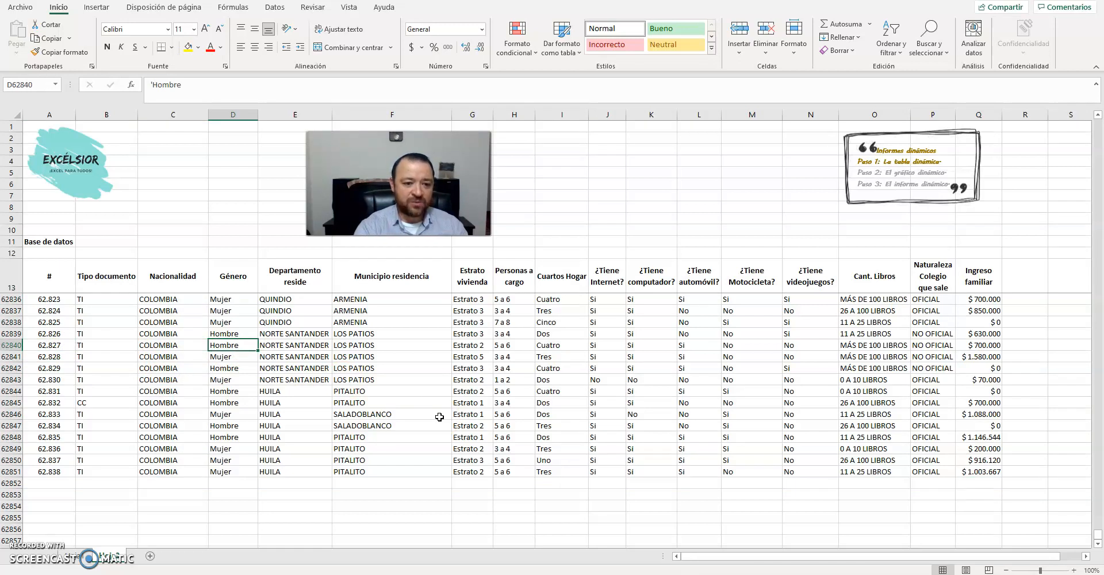
key("ctrl+a")
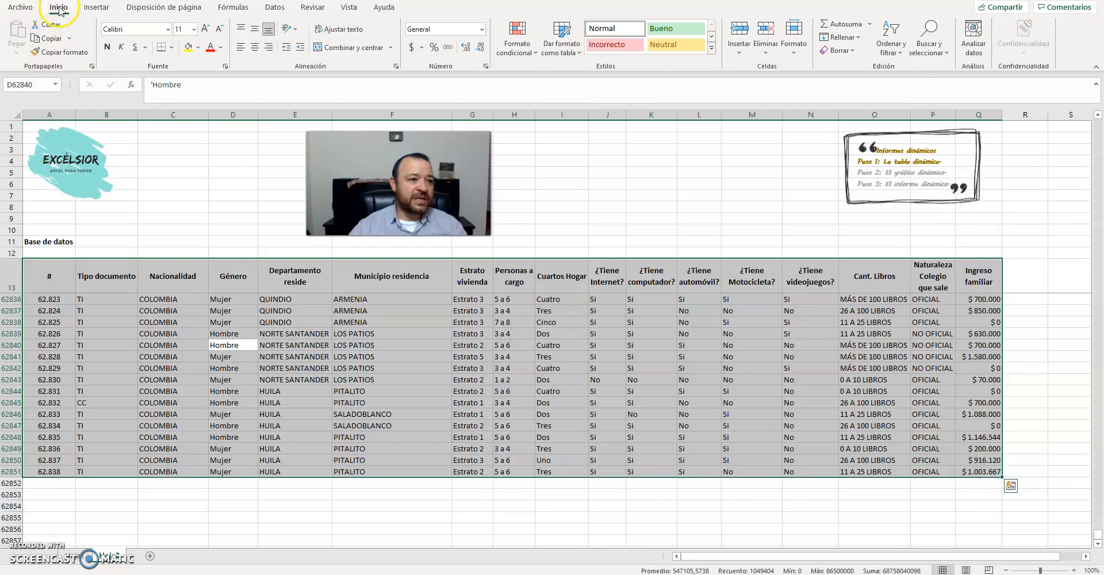
left_click(94, 11)
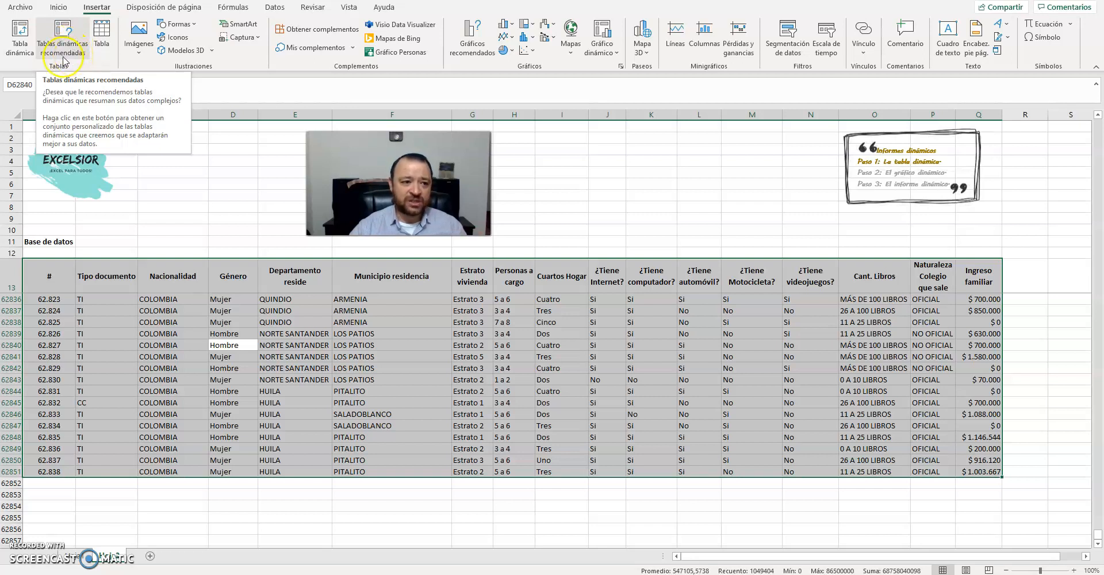
left_click(22, 41)
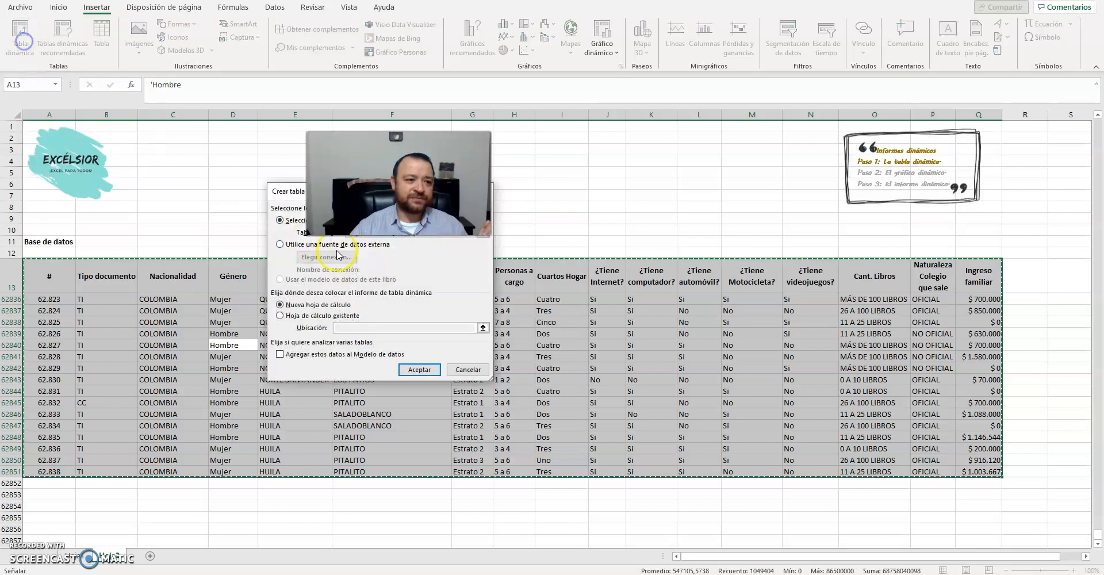
left_click_drag(279, 194, 550, 156)
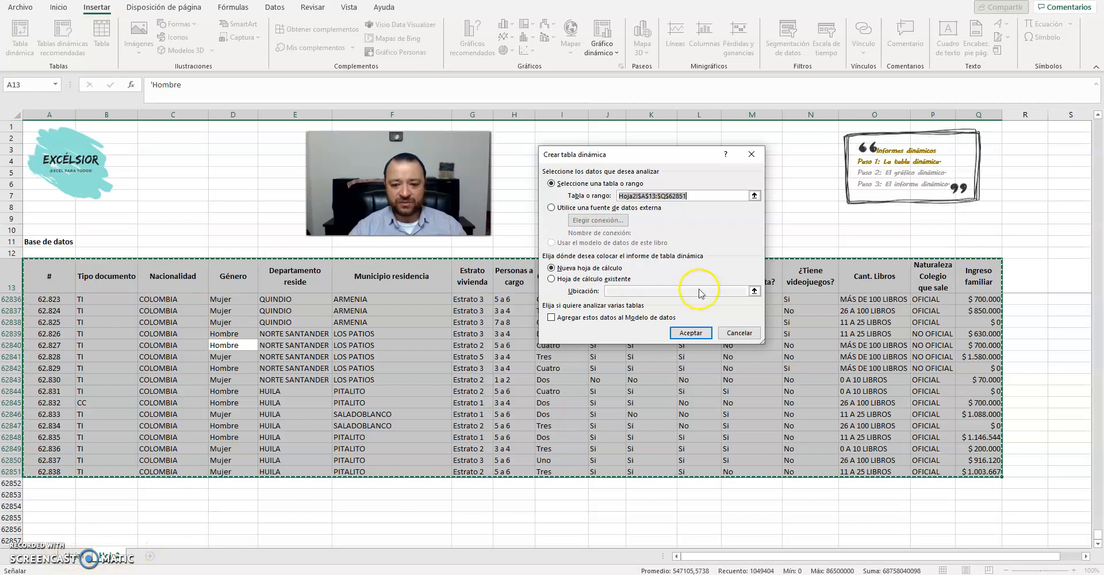
Step: Create the pivot table in the existing worksheet at location Hoja1!$A$8
left_click(562, 282)
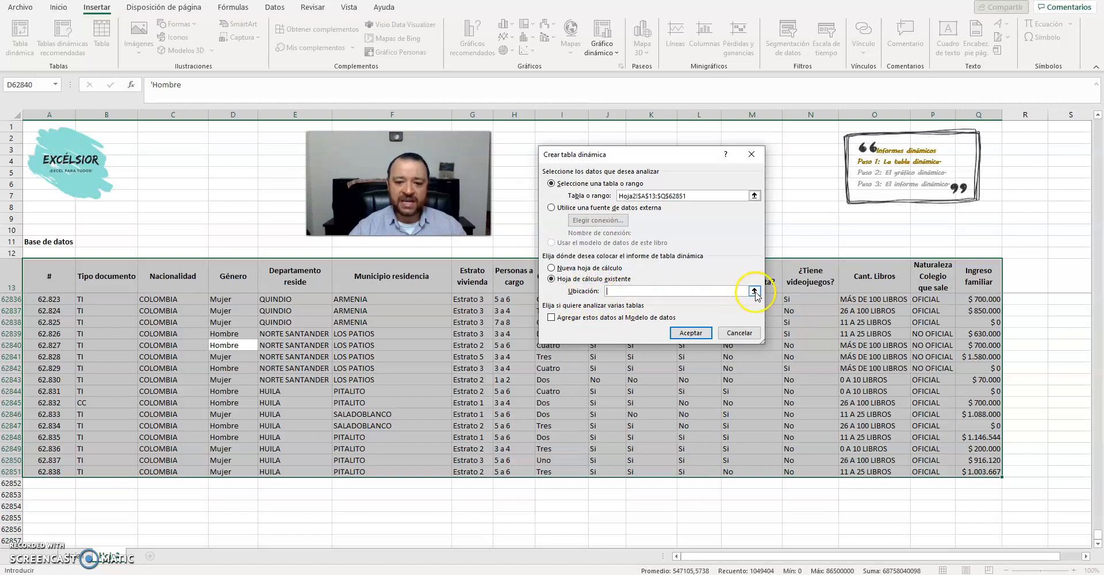
left_click(754, 290)
left_click(74, 556)
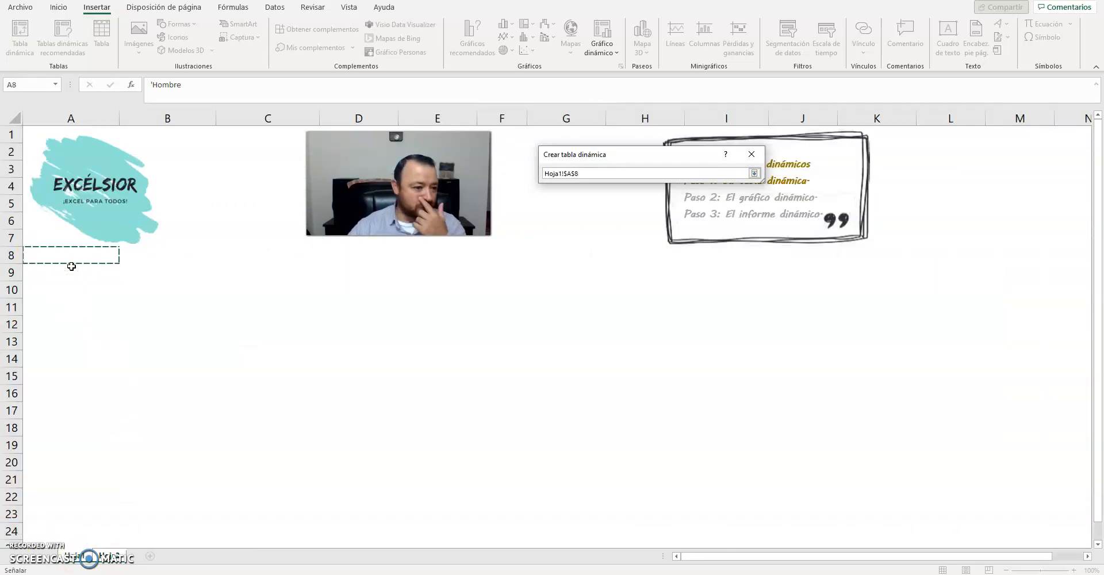
left_click(755, 173)
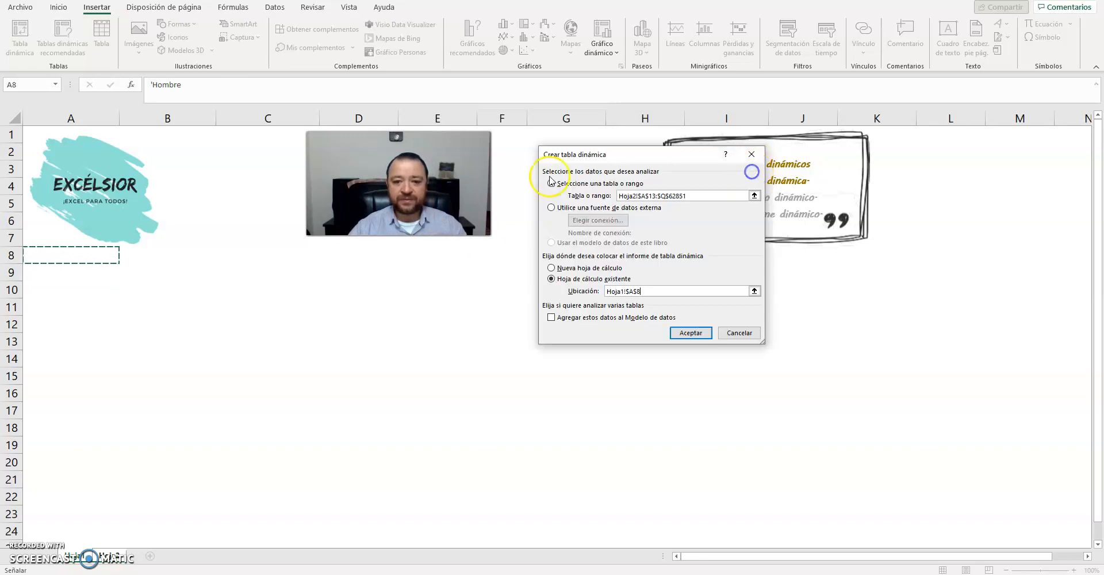
left_click(690, 333)
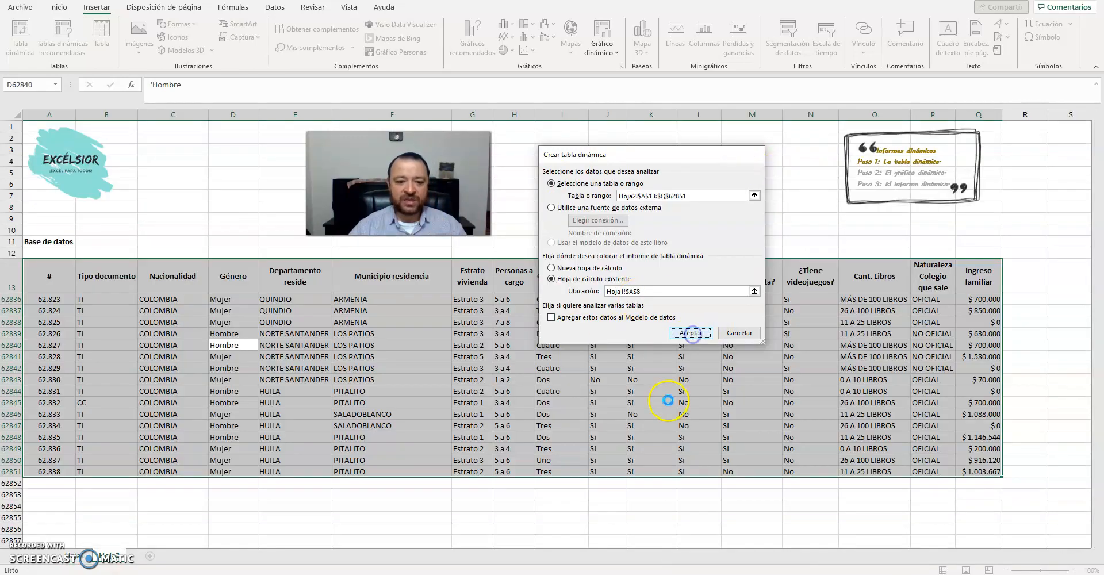